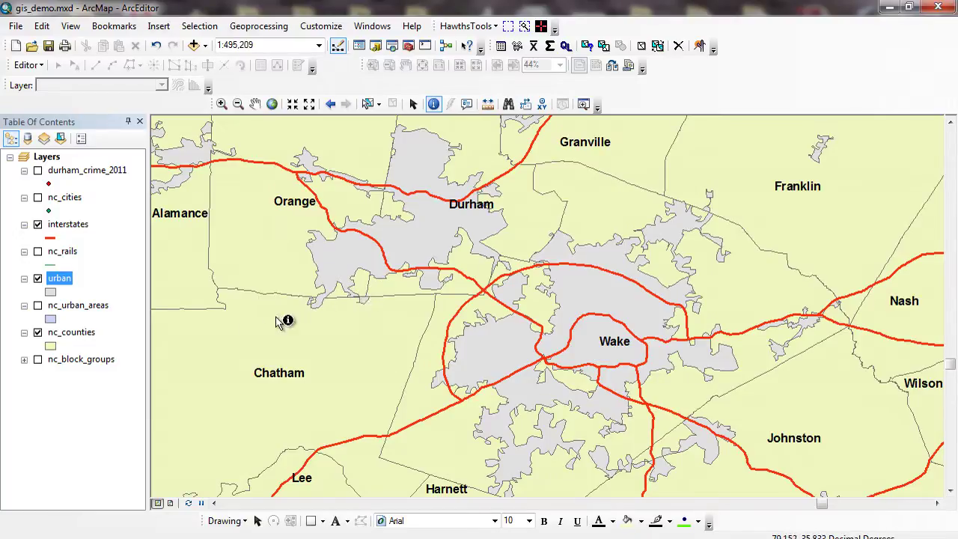
# Step: Make nc_counties, not urban, the selected layer in the Table of Contents
pyautogui.keyDown('ctrl'); pyautogui.click(87, 334); pyautogui.keyUp('ctrl')
pyautogui.click(87, 334)
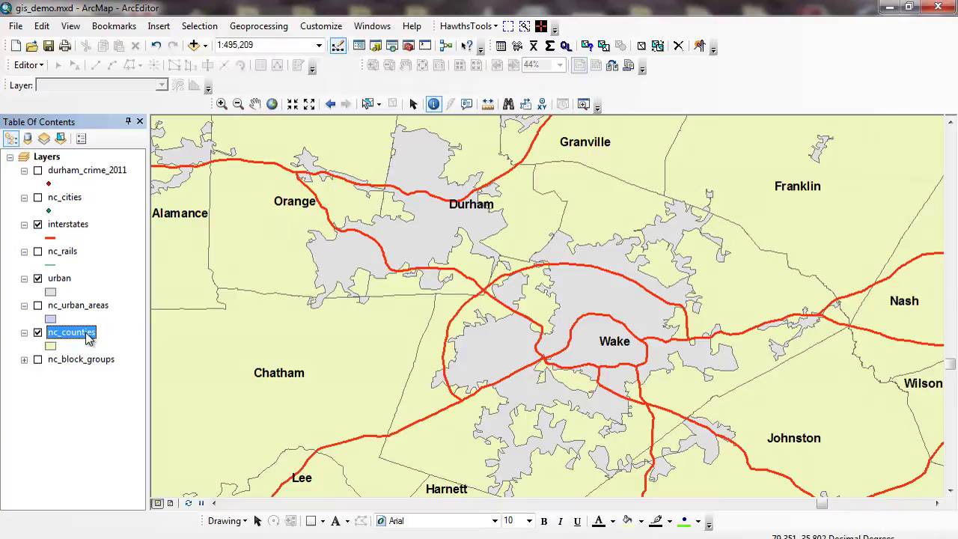
# Step: Open the nc_counties attribute table and widen its window to show columns through ASIAN
pyautogui.rightClick(89, 338)
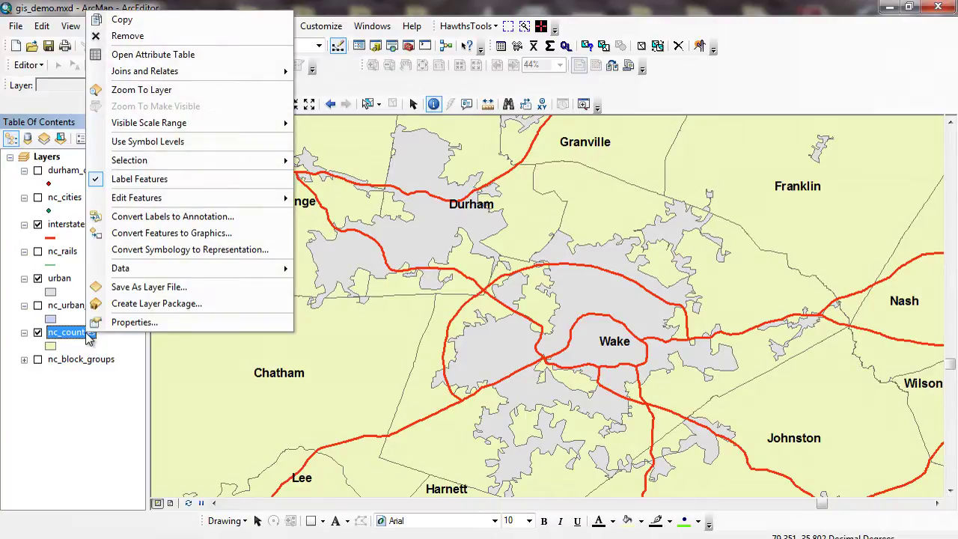
pyautogui.click(194, 56)
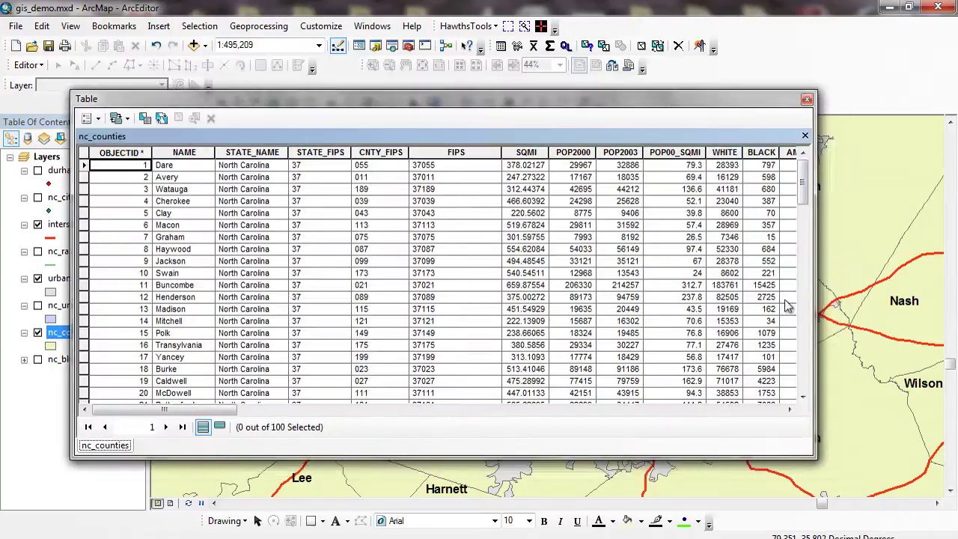
pyautogui.moveTo(815, 320); pyautogui.dragTo(889, 319)
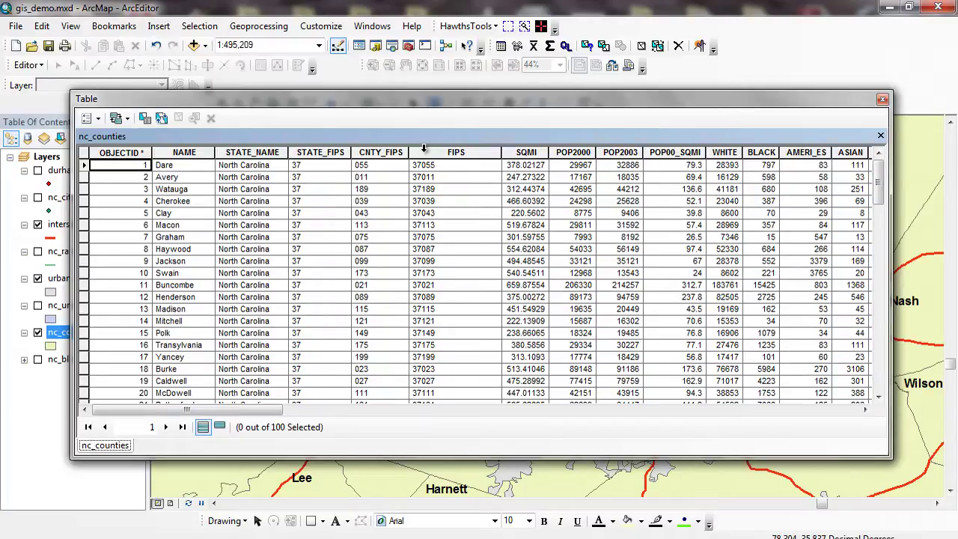
pyautogui.rightClick(171, 155)
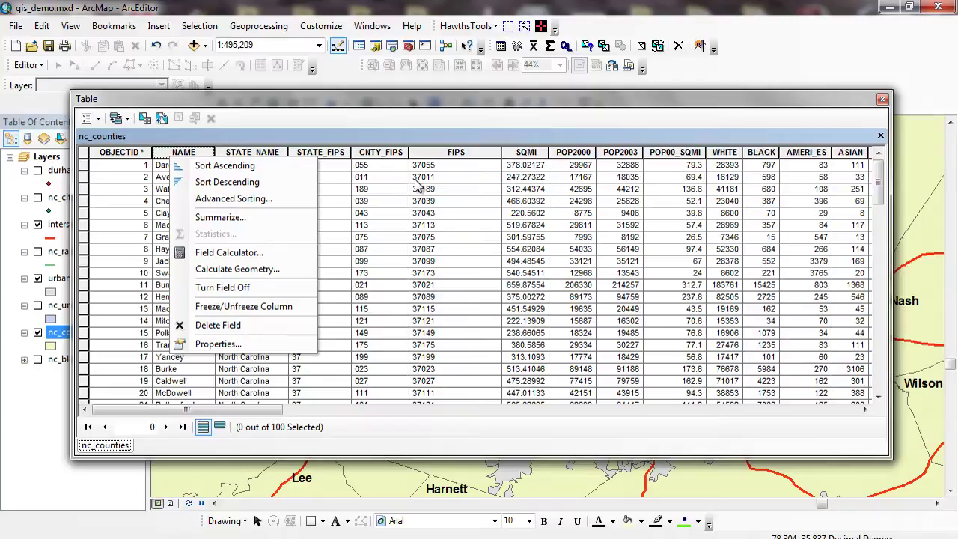
pyautogui.rightClick(442, 154)
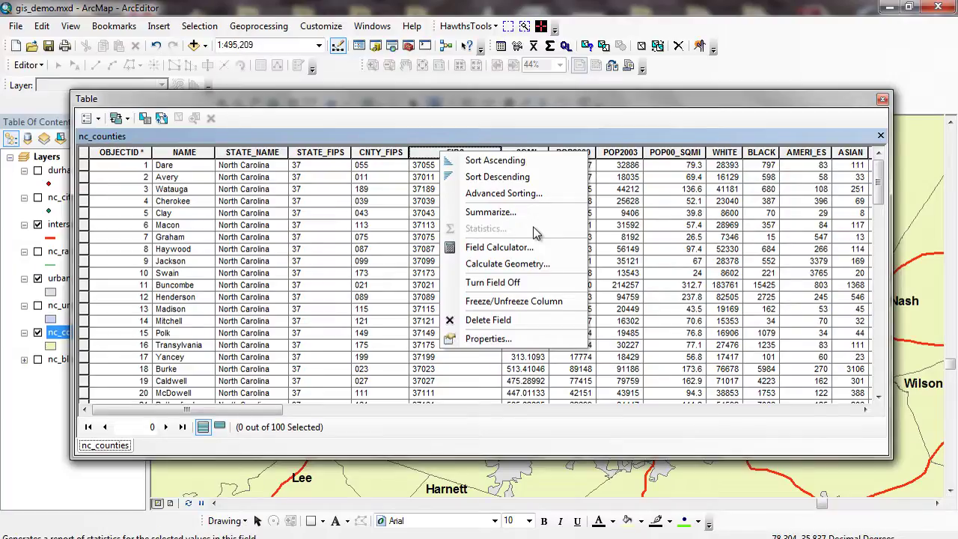
pyautogui.click(520, 338)
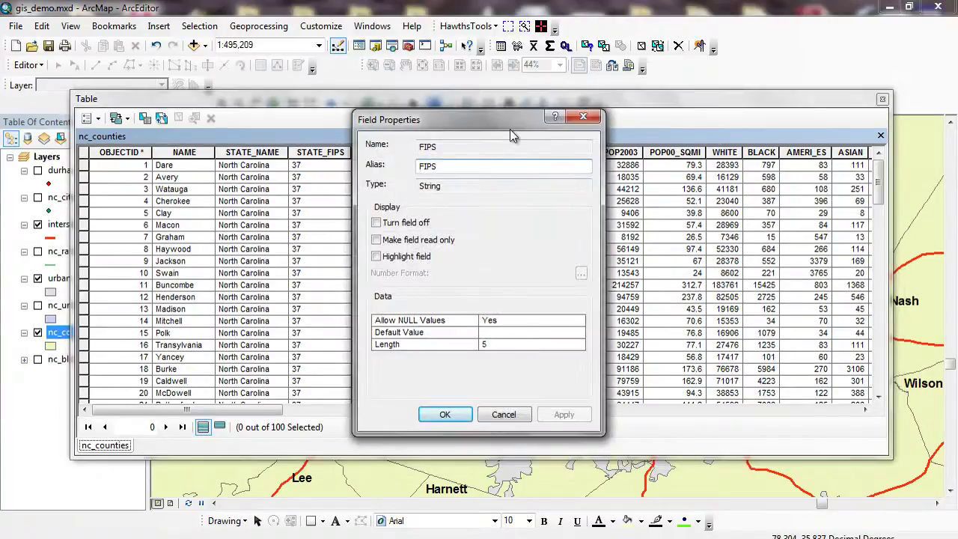
pyautogui.click(444, 414)
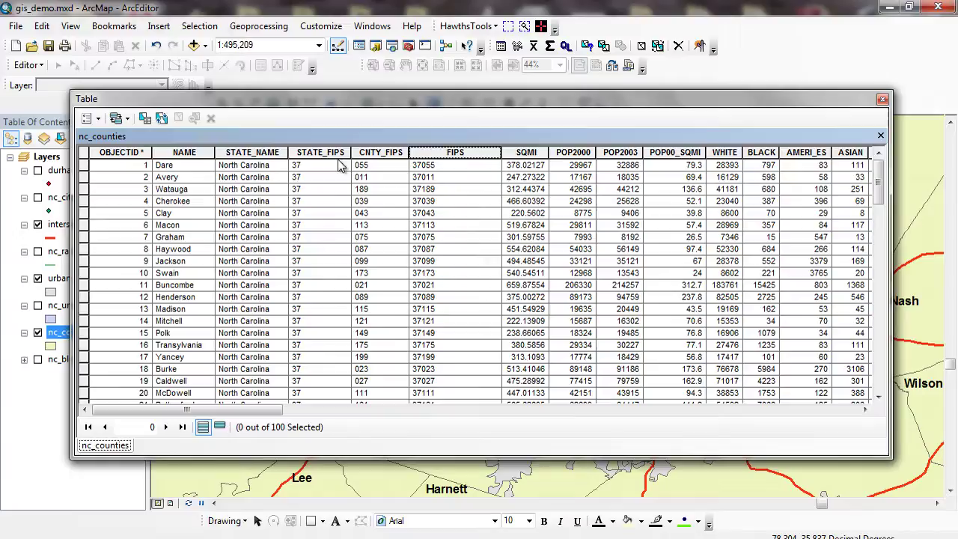
pyautogui.rightClick(197, 153)
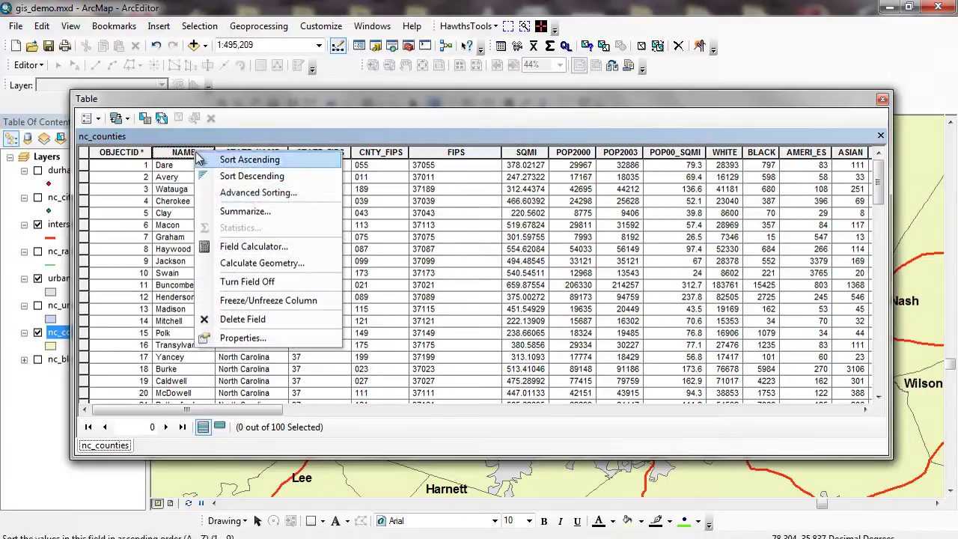
pyautogui.click(239, 338)
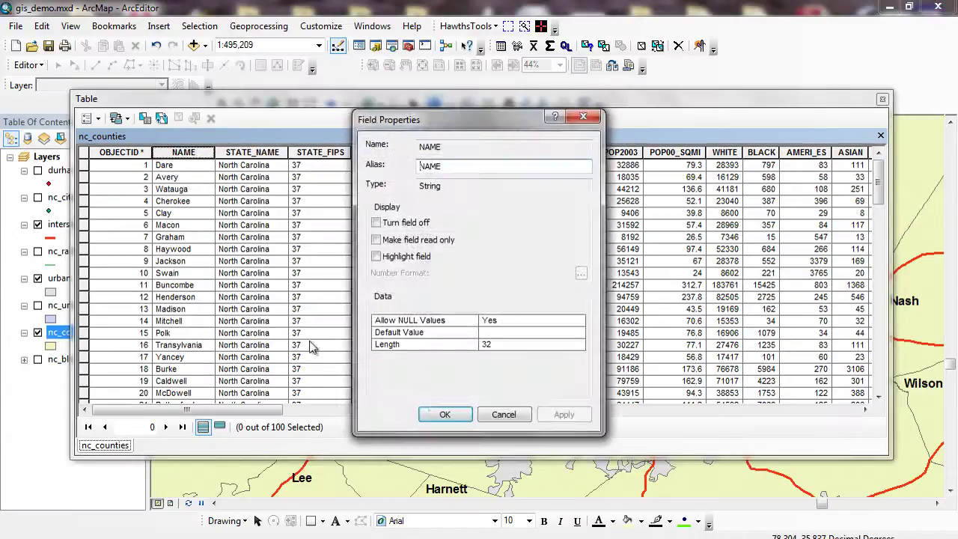
pyautogui.click(447, 410)
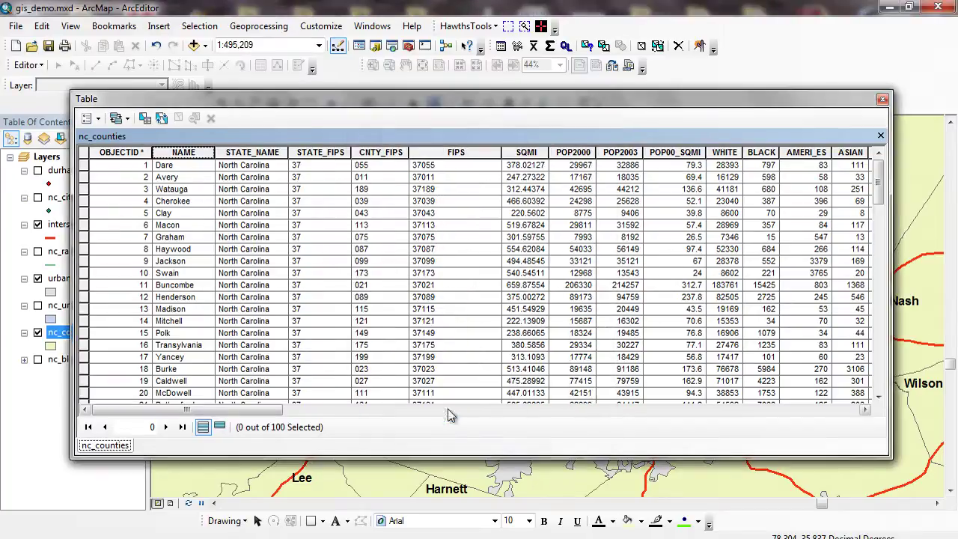
pyautogui.rightClick(620, 153)
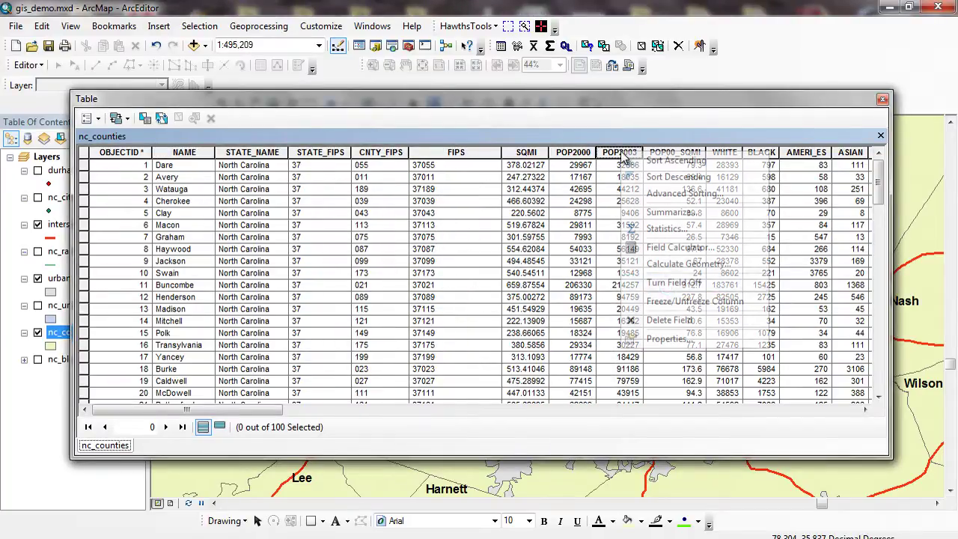
pyautogui.click(668, 341)
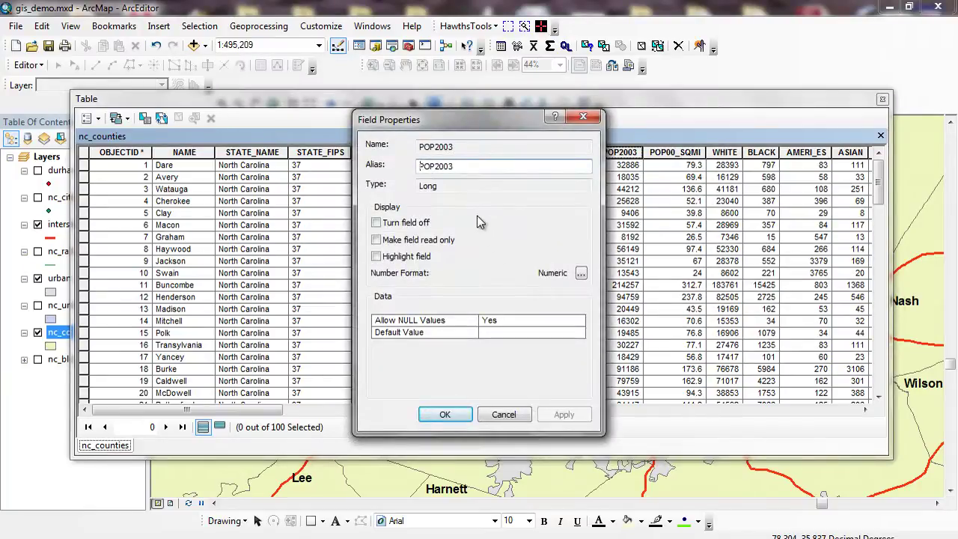
pyautogui.click(445, 414)
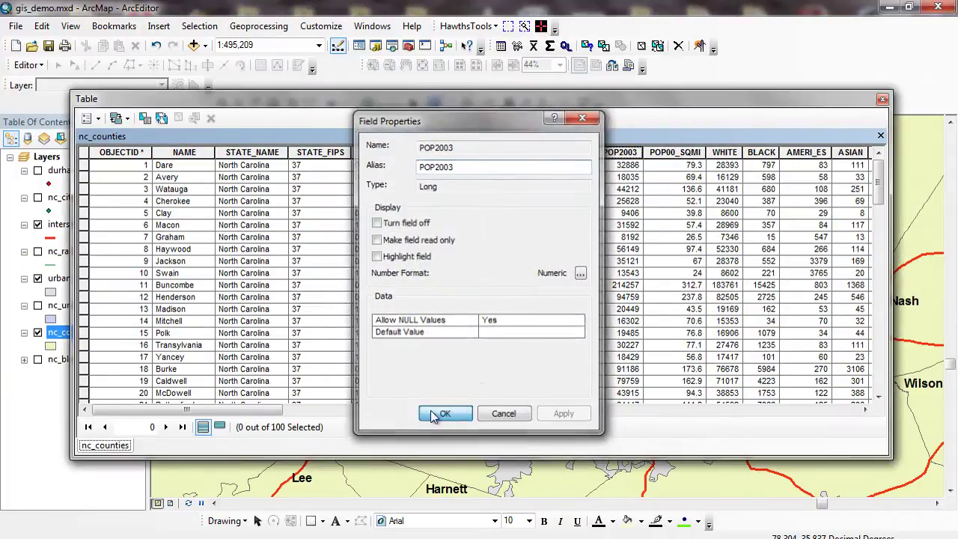
pyautogui.moveTo(283, 412); pyautogui.dragTo(641, 414)
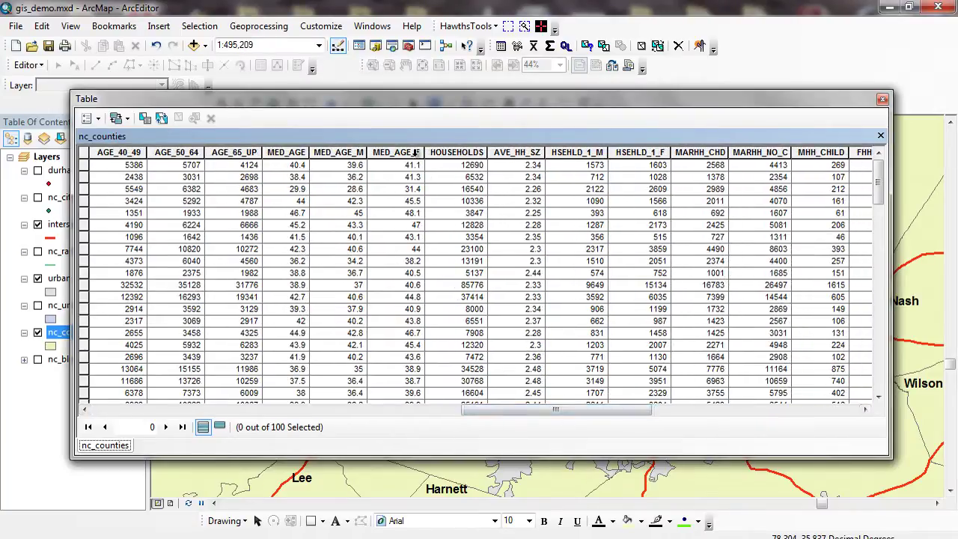
pyautogui.rightClick(416, 154)
pyautogui.click(487, 340)
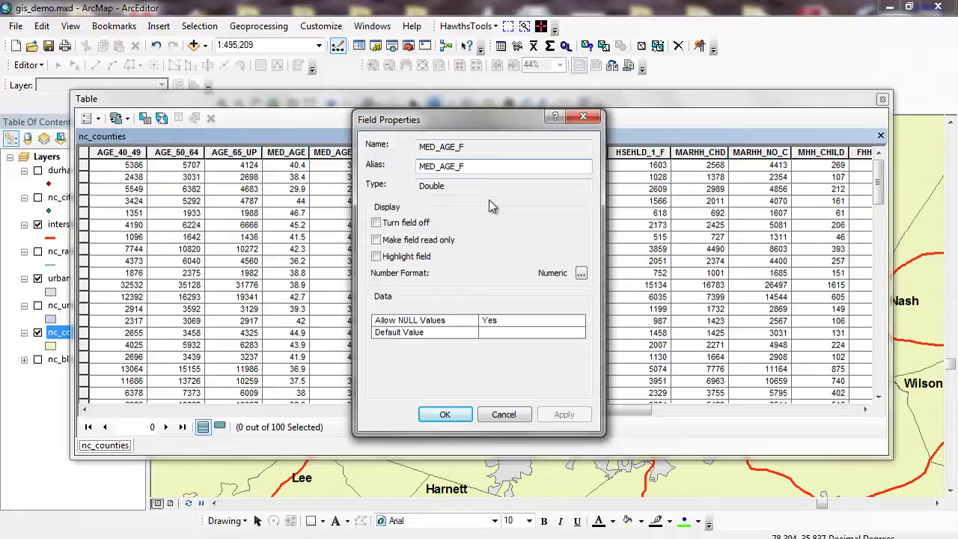
pyautogui.click(444, 414)
pyautogui.moveTo(617, 415); pyautogui.dragTo(291, 410)
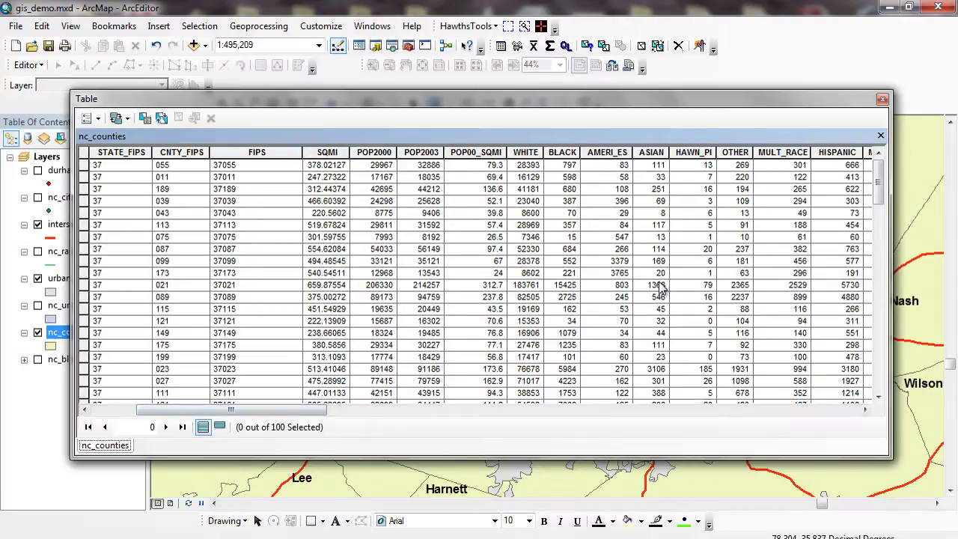
# Step: Sort the nc_counties attribute table rows by the NAME field
pyautogui.scroll(-1, 879, 187)
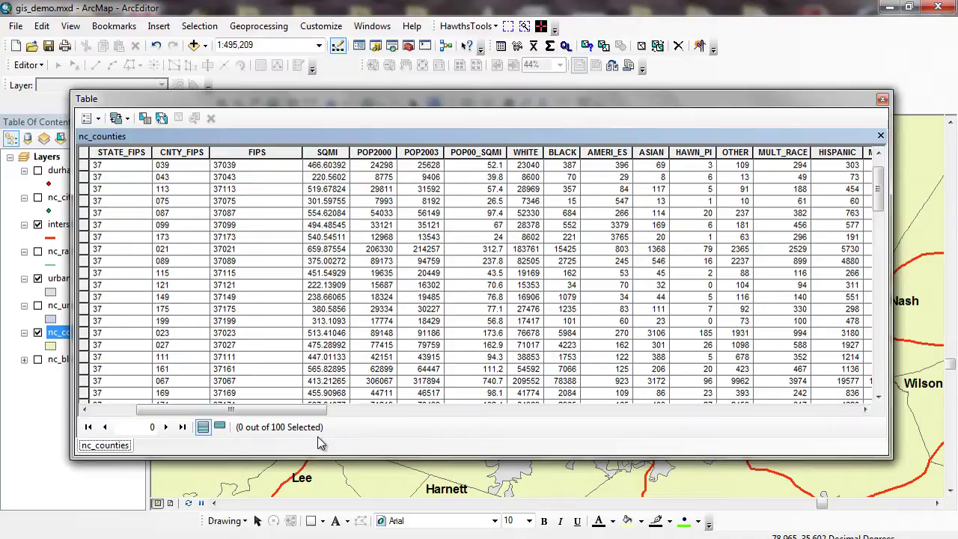
pyautogui.moveTo(314, 409); pyautogui.dragTo(269, 409)
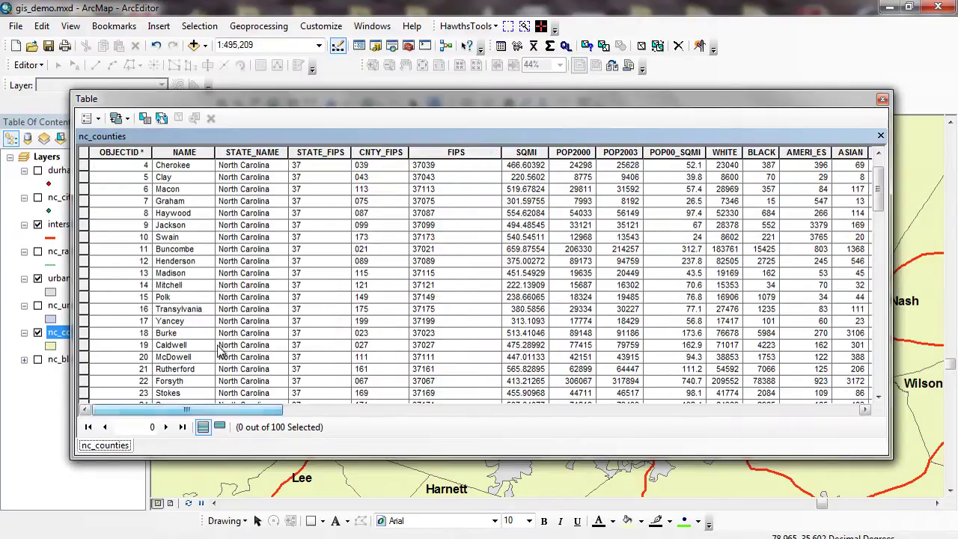
pyautogui.rightClick(196, 152)
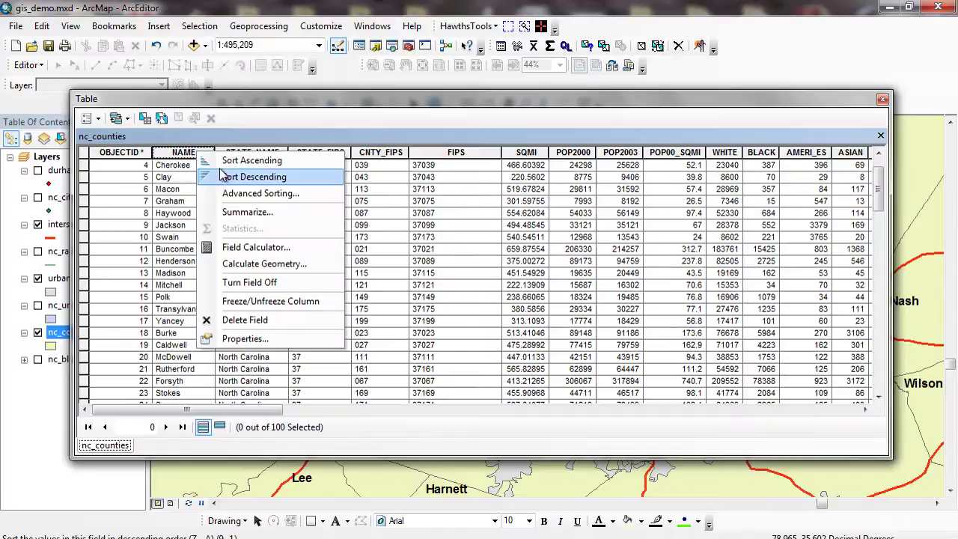
pyautogui.click(224, 163)
pyautogui.moveTo(876, 191); pyautogui.dragTo(877, 235)
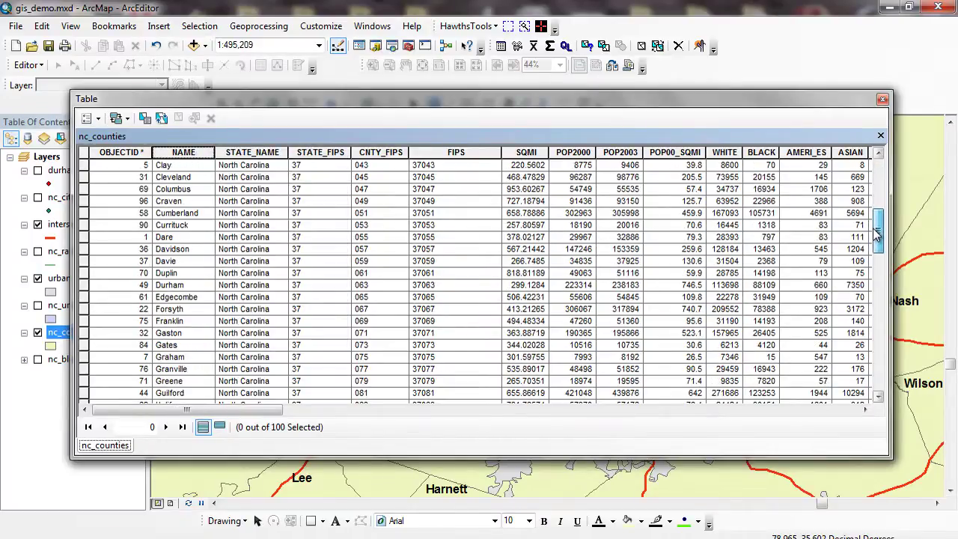
# Step: Select Durham, then the nine records Cleveland to Duplin, clearing each selection afterwards
pyautogui.click(84, 285)
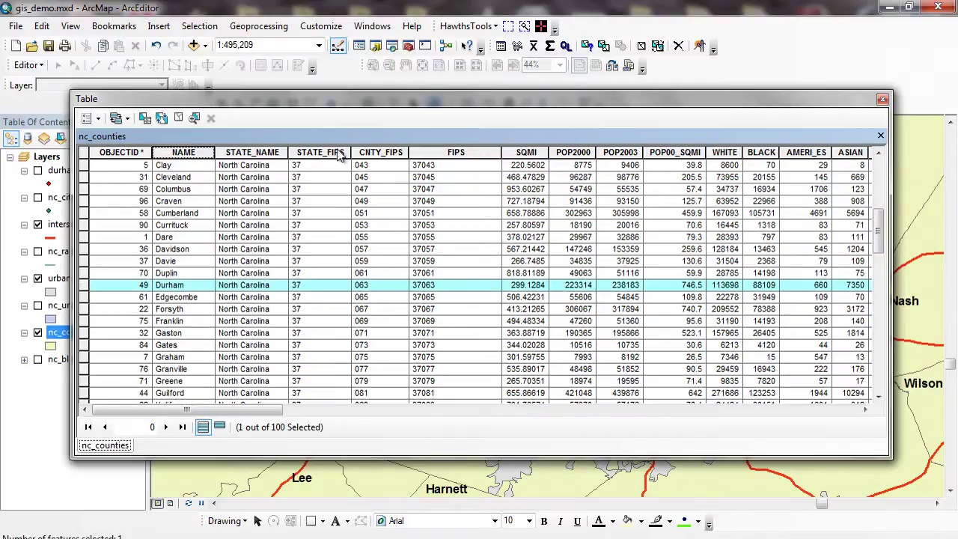
pyautogui.moveTo(363, 101); pyautogui.dragTo(431, 151)
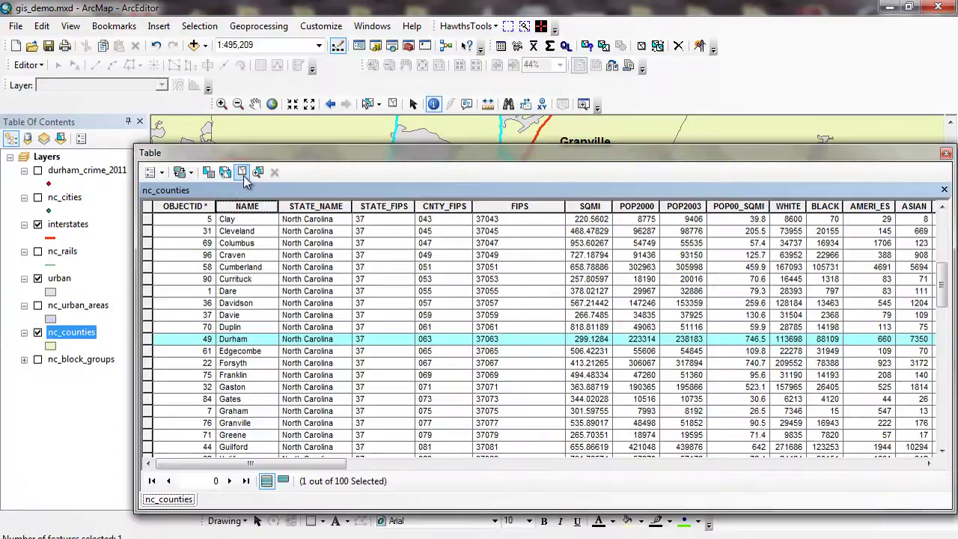
pyautogui.click(243, 174)
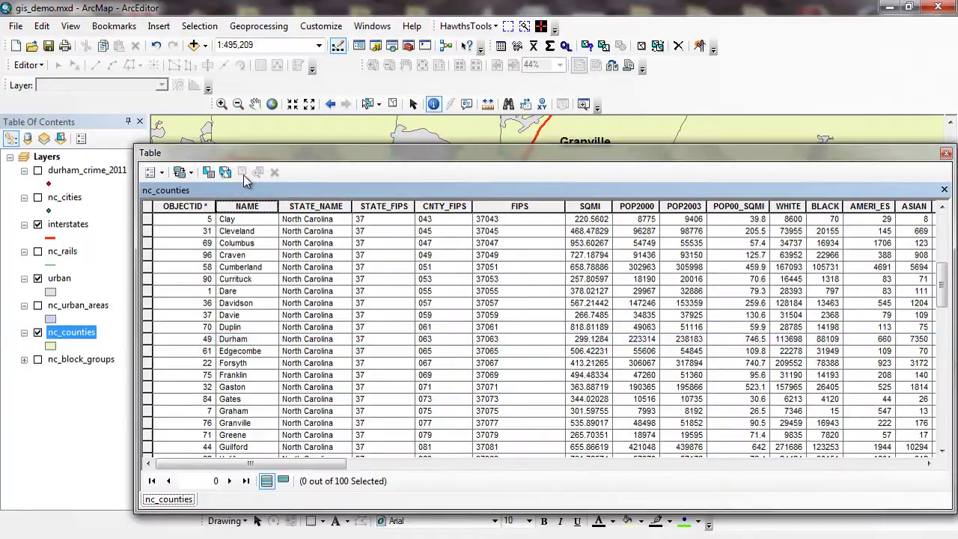
pyautogui.moveTo(150, 232); pyautogui.dragTo(145, 331)
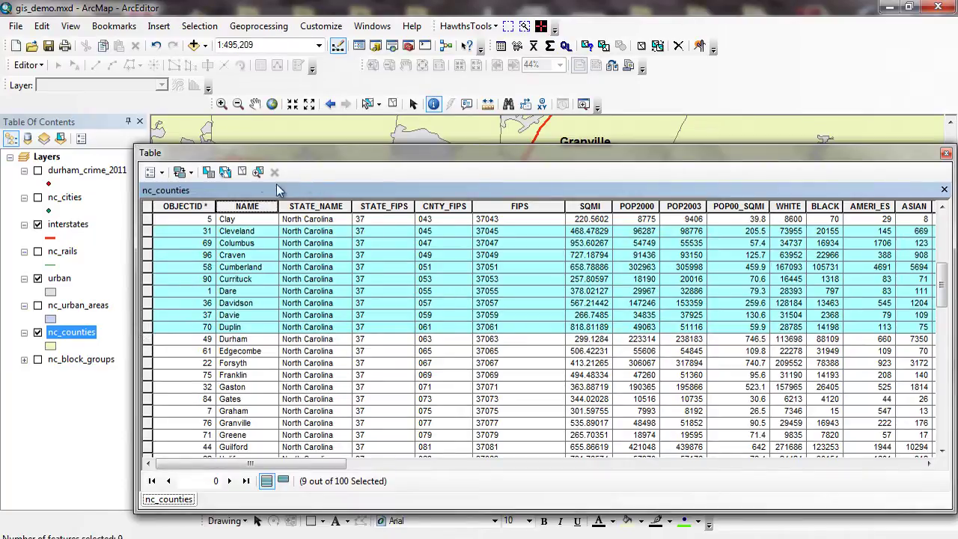
pyautogui.click(242, 173)
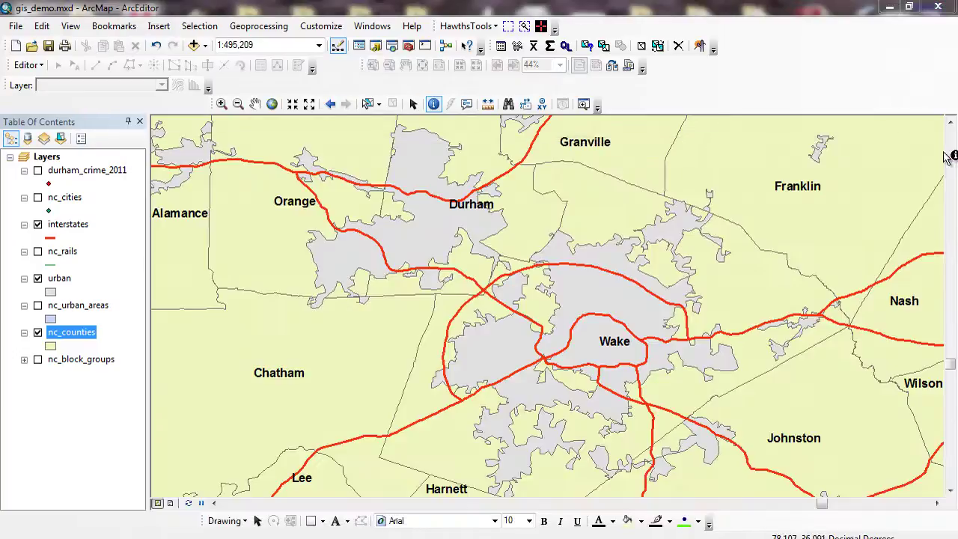
pyautogui.click(945, 152)
pyautogui.click(59, 276)
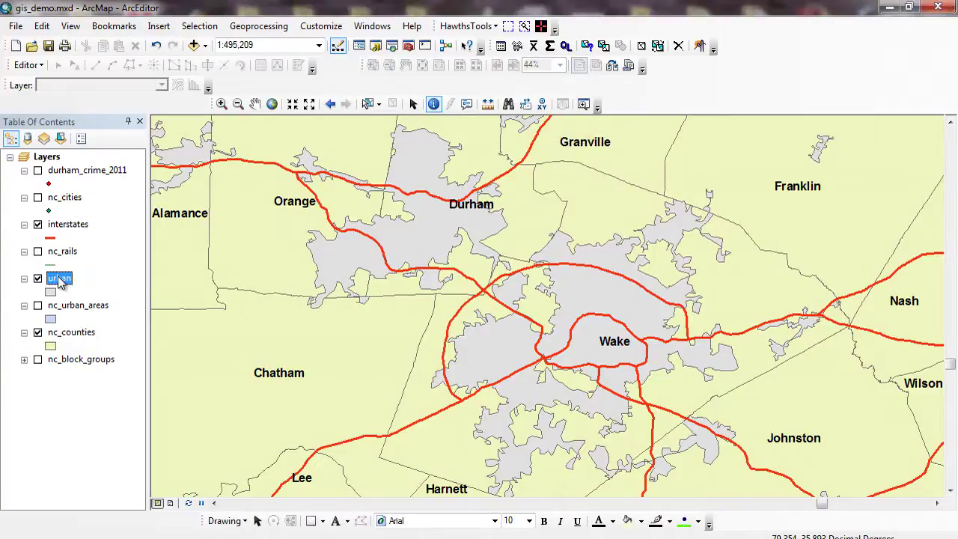
pyautogui.rightClick(59, 277)
pyautogui.click(153, 47)
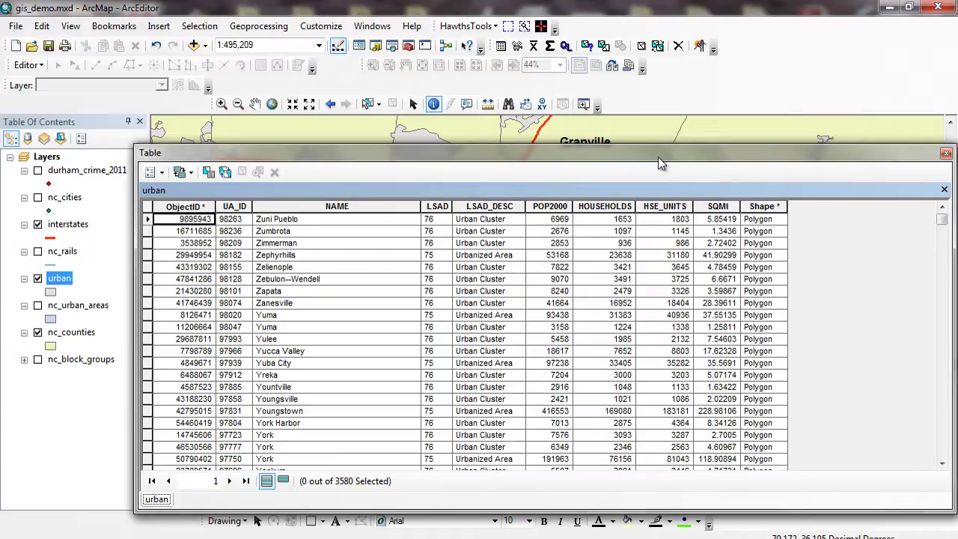
pyautogui.moveTo(657, 156); pyautogui.dragTo(569, 157)
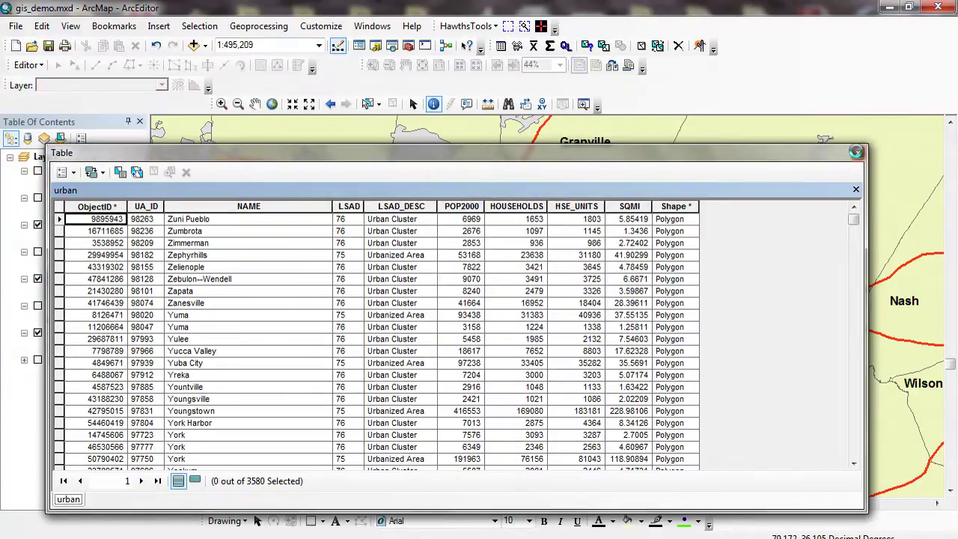
pyautogui.click(858, 154)
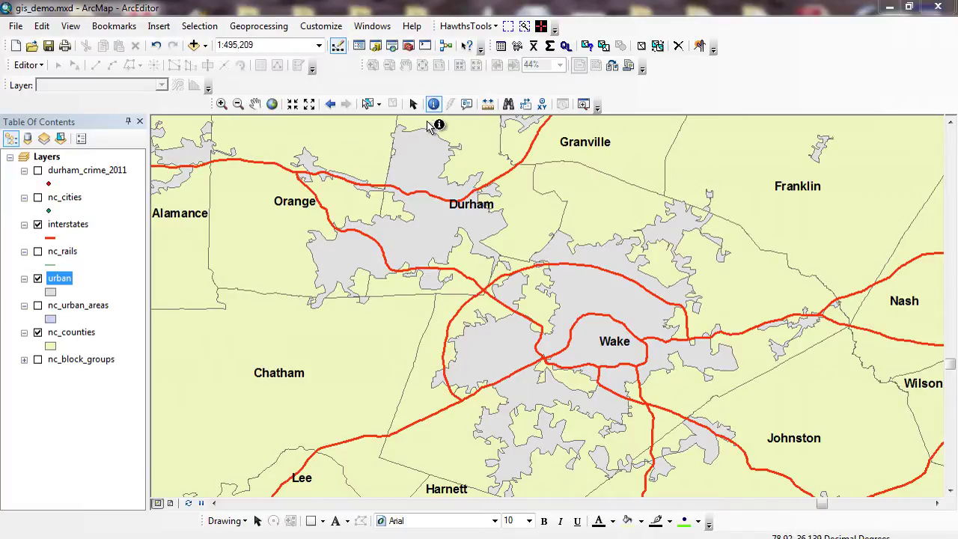
pyautogui.click(439, 231)
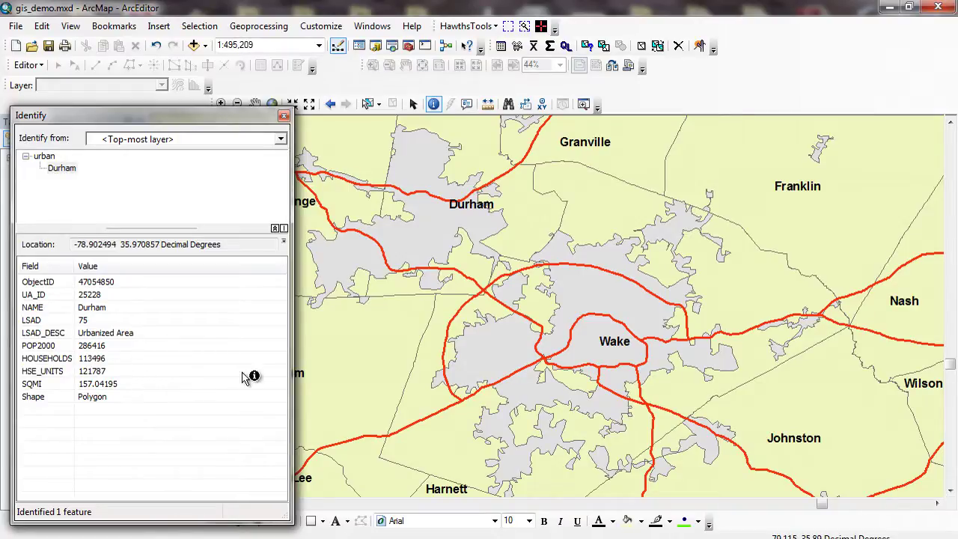
pyautogui.click(591, 297)
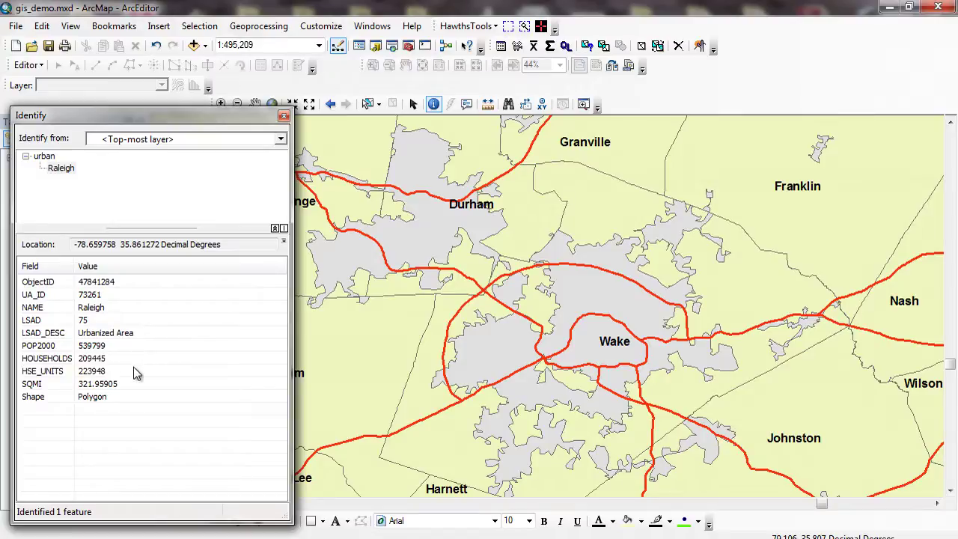
pyautogui.click(702, 441)
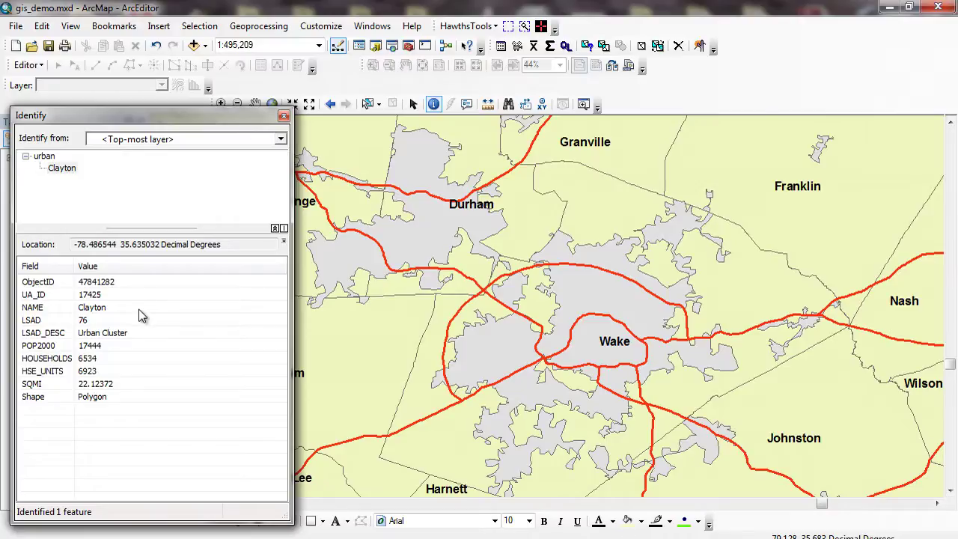
pyautogui.click(283, 117)
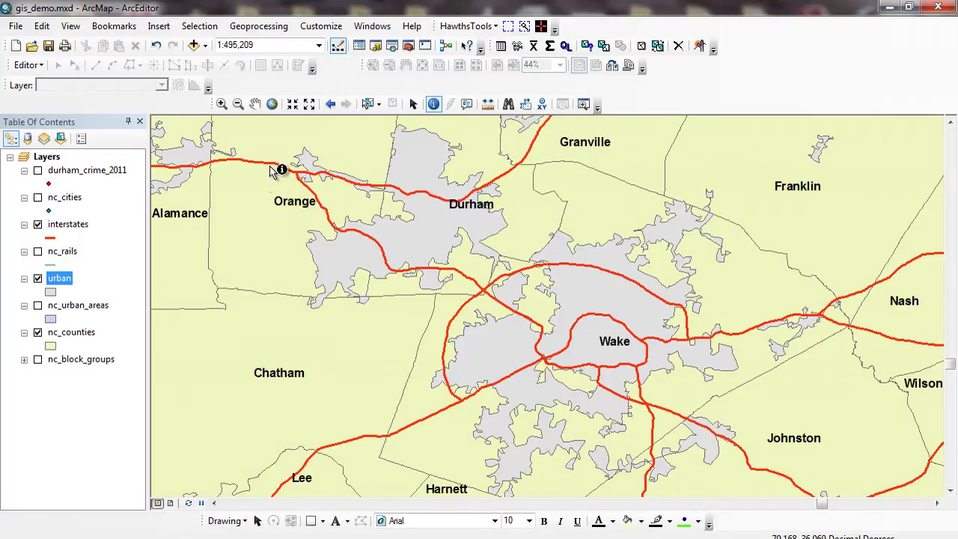
# Step: Identify interstate I85 near Granville, then pan the map east toward Nash and Wilson
pyautogui.click(532, 151)
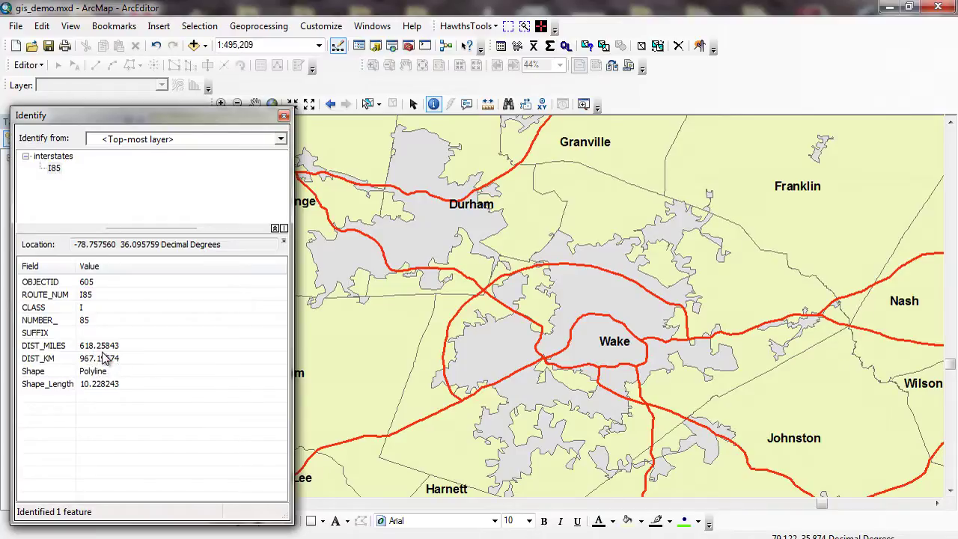
pyautogui.click(283, 115)
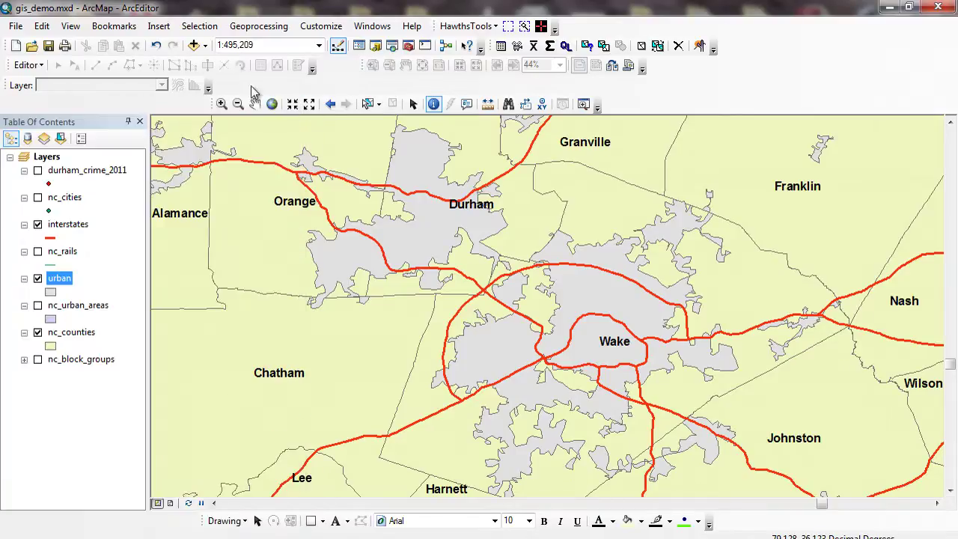
pyautogui.click(255, 104)
pyautogui.moveTo(757, 402); pyautogui.dragTo(333, 336)
# Step: Identify interstate I95 near Nash, then pan the map back west toward Wake
pyautogui.click(433, 104)
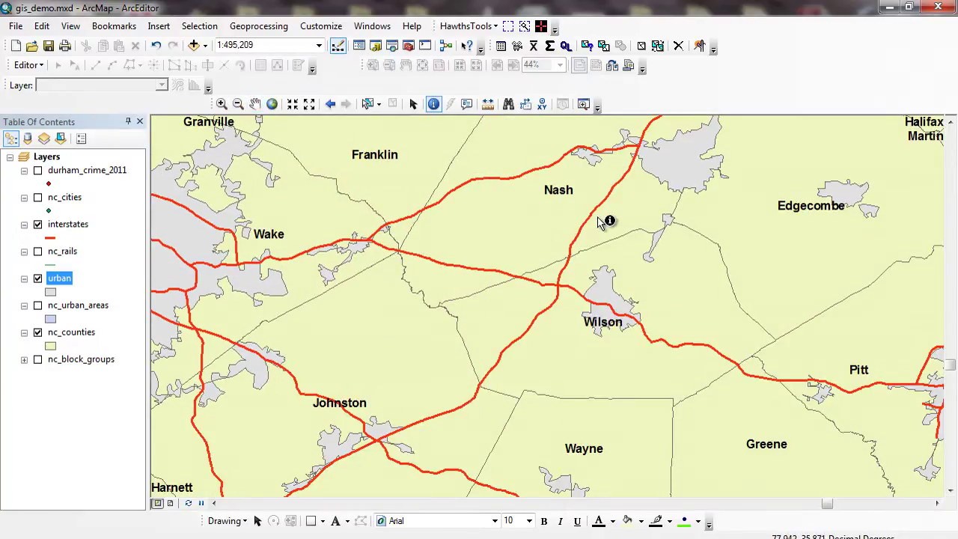
pyautogui.click(595, 215)
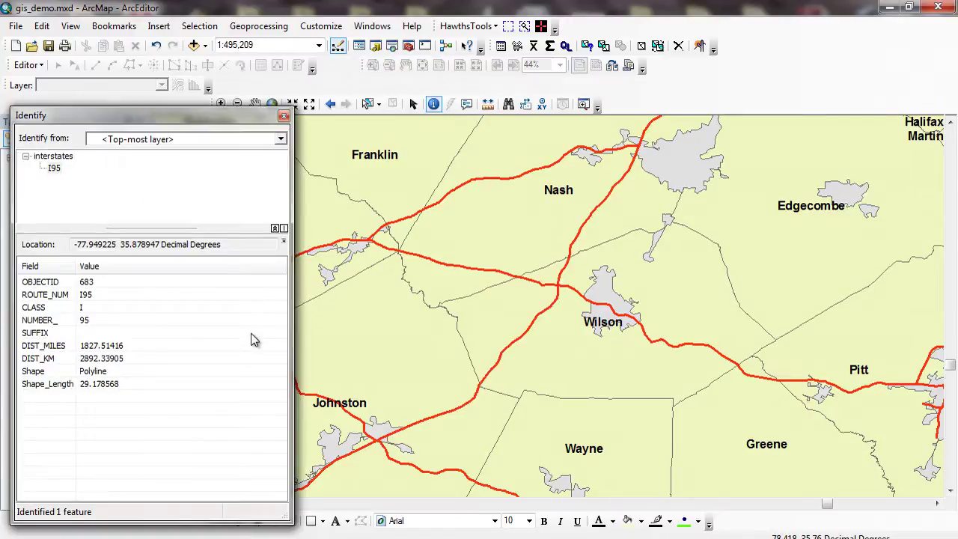
pyautogui.click(283, 116)
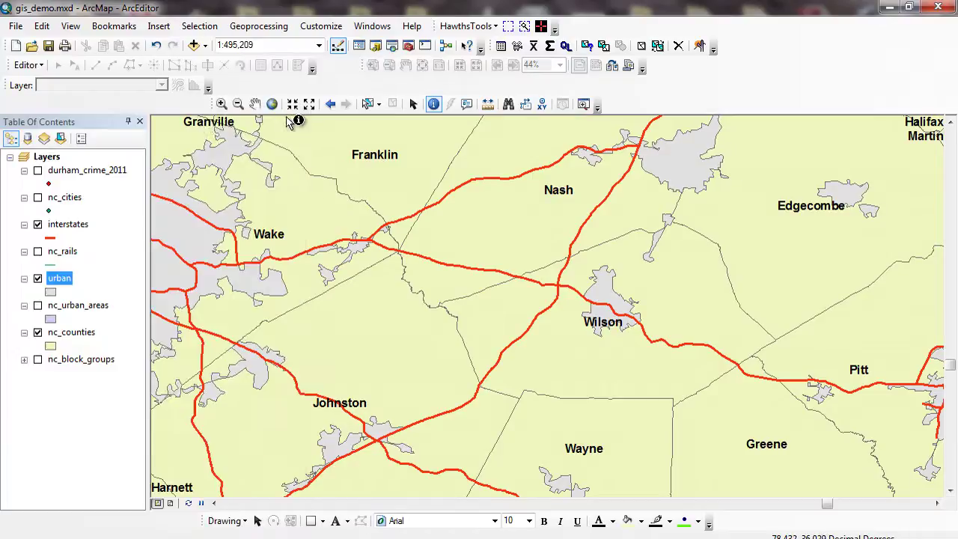
pyautogui.click(254, 104)
pyautogui.moveTo(259, 285); pyautogui.dragTo(722, 291)
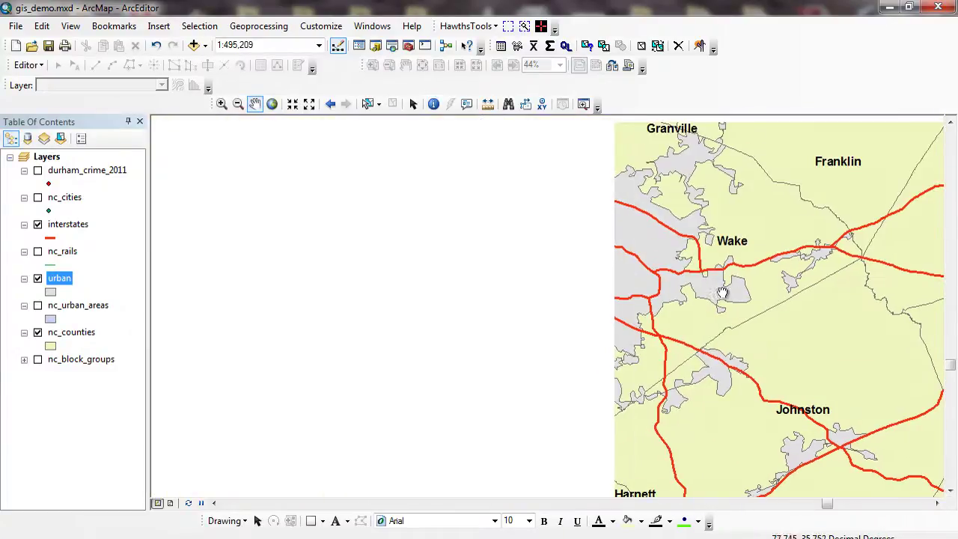